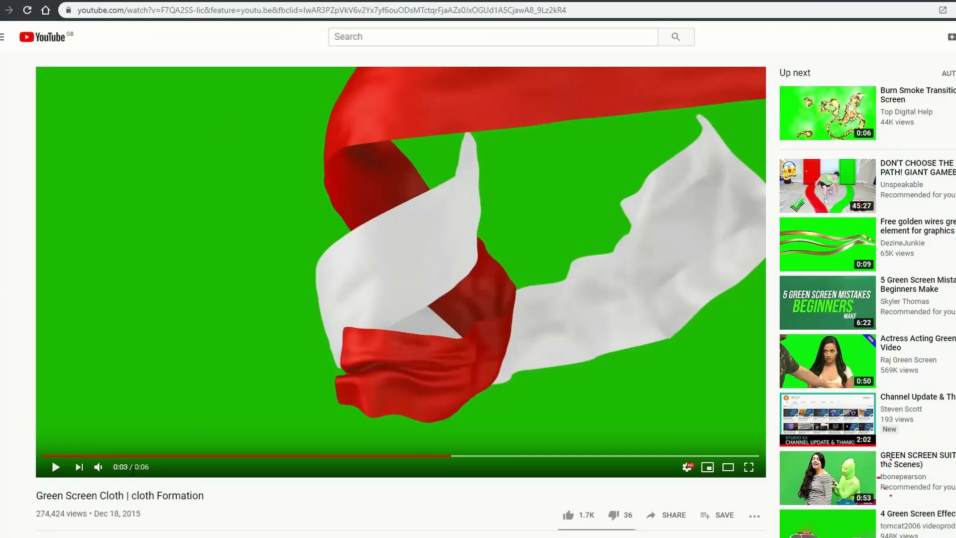
Play the Green Screen Cloth reference video for a couple of seconds, then pause it
left_click(58, 468)
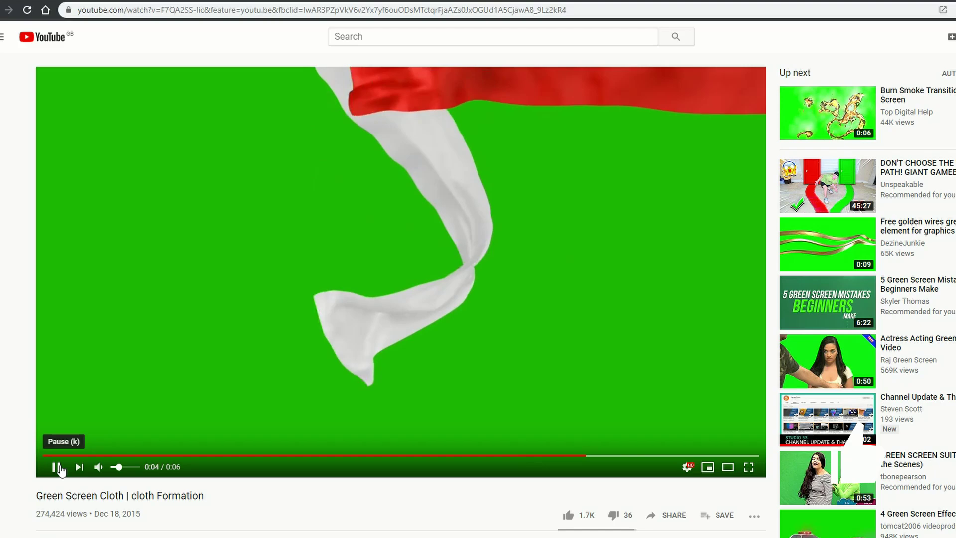
left_click(58, 468)
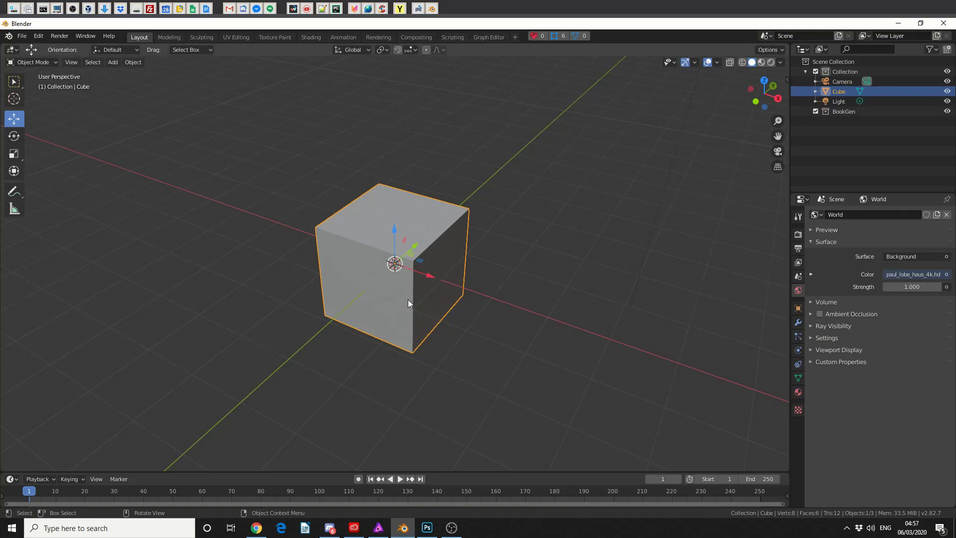
Replace the default cube with a plane rotated 90° on X to stand upright
key("Delete")
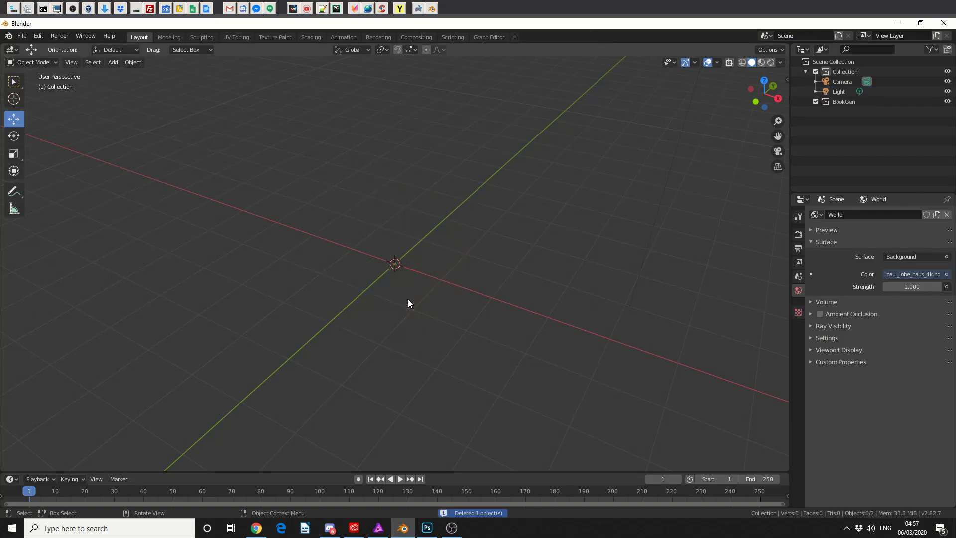
left_click(113, 62)
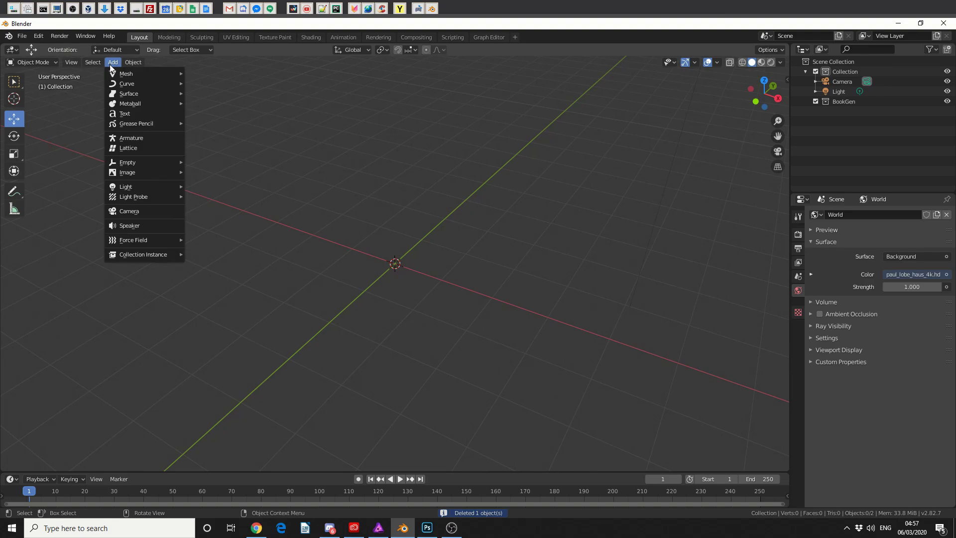
mouse_move(120, 76)
left_click(211, 75)
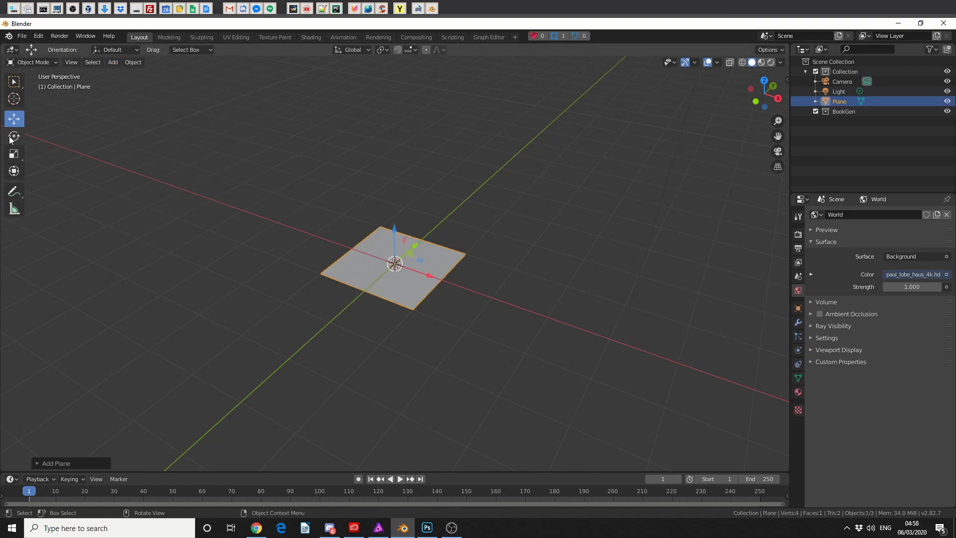
key("shift+space")
key("r")
left_click_drag(383, 257, 358, 365)
left_click(85, 464)
left_click_drag(132, 428, 139, 427)
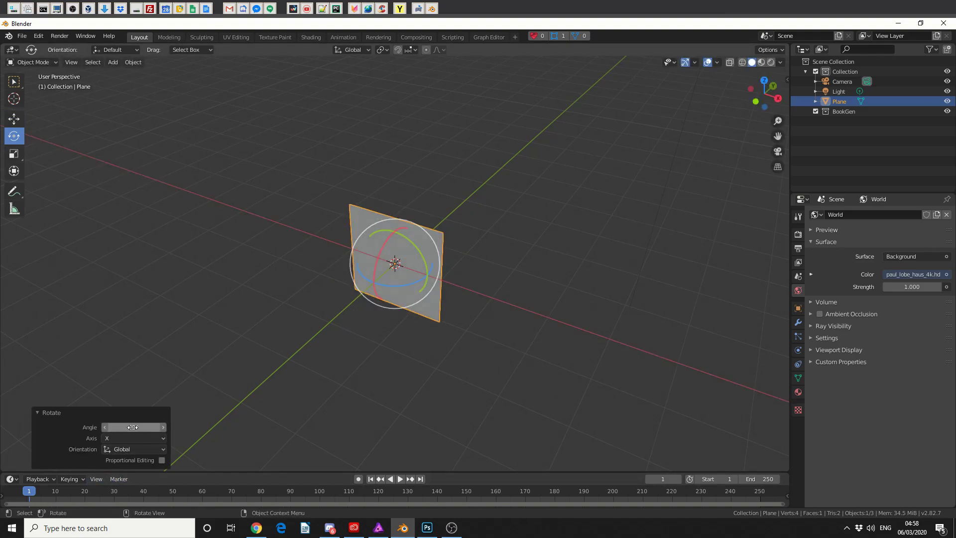
In Edit Mode, stretch the plane's left edge out along X, then shift the whole mesh 3.23 m on X
key("Tab")
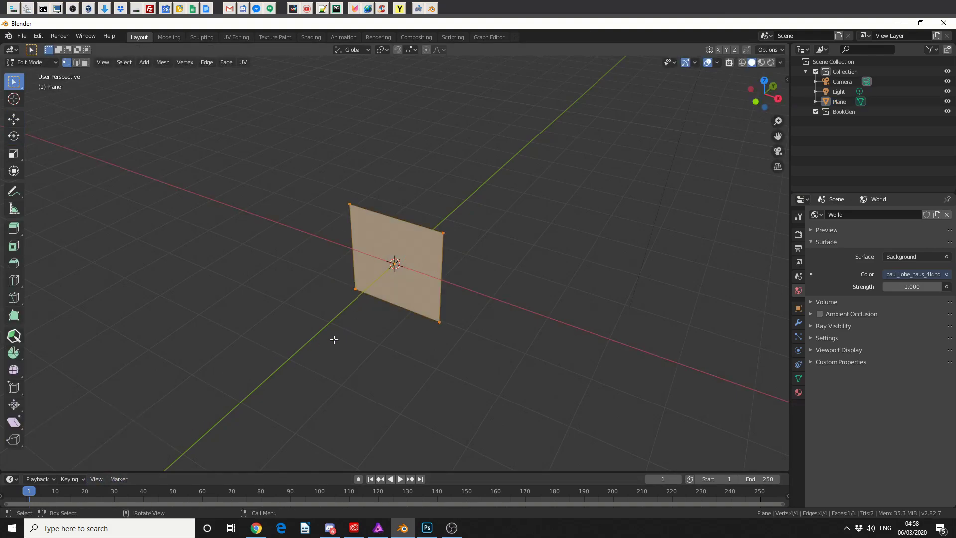
key("2")
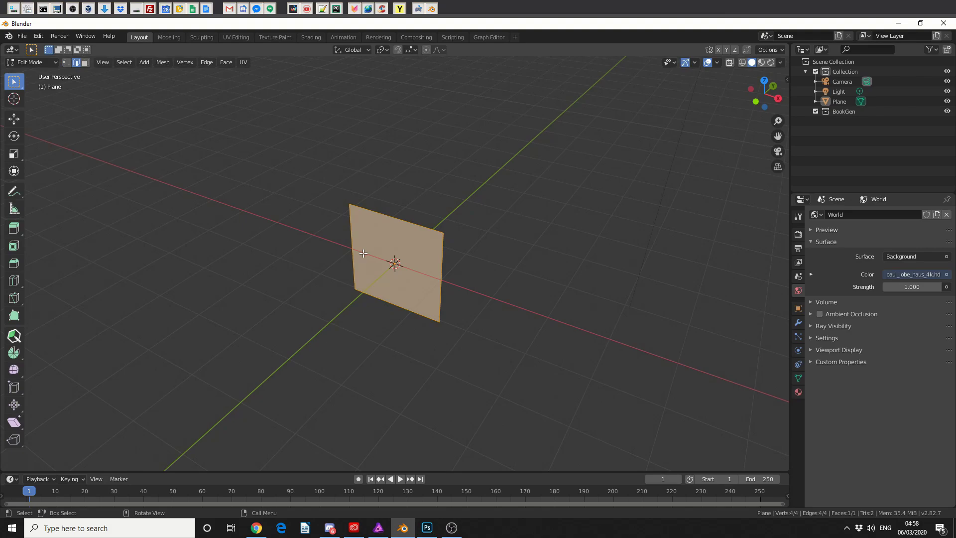
left_click(351, 244)
left_click(14, 118)
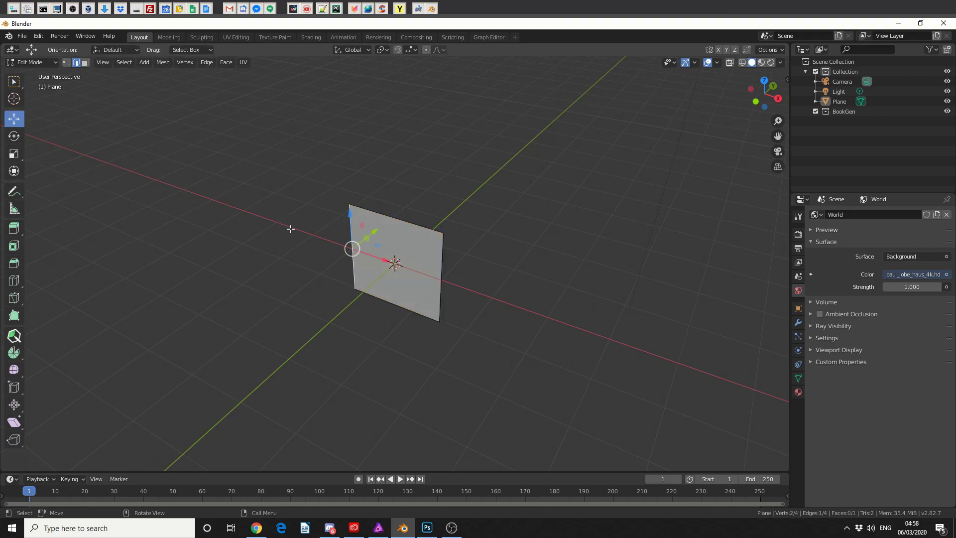
left_click_drag(354, 248, 165, 190)
key("a")
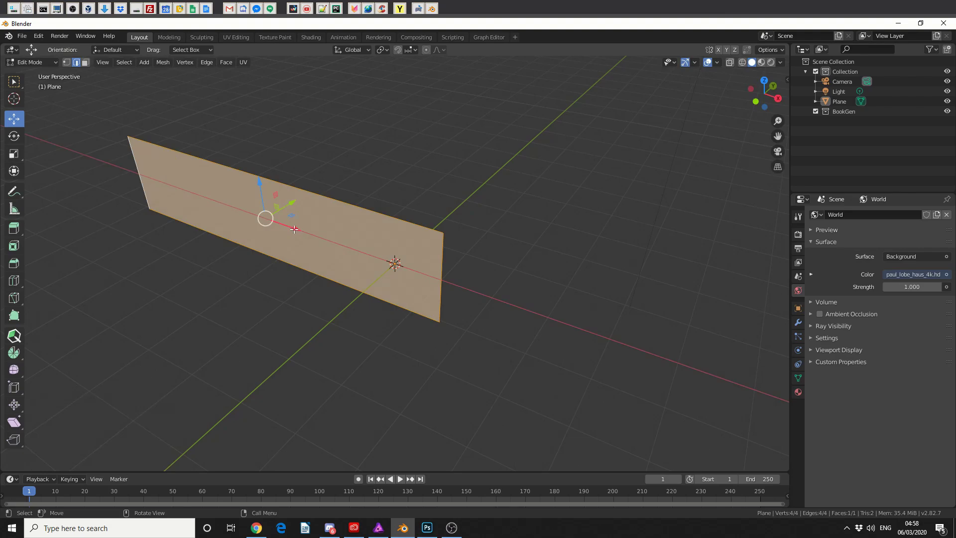
left_click_drag(294, 229, 422, 279)
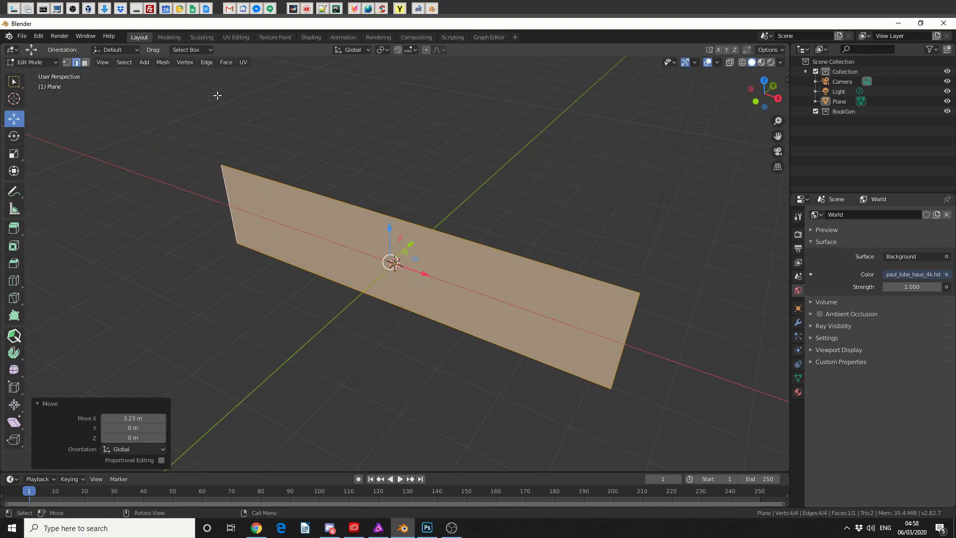
Subdivide the strip with 10 cuts, Fractal 0.420 and Along Normal 0.620
left_click(207, 64)
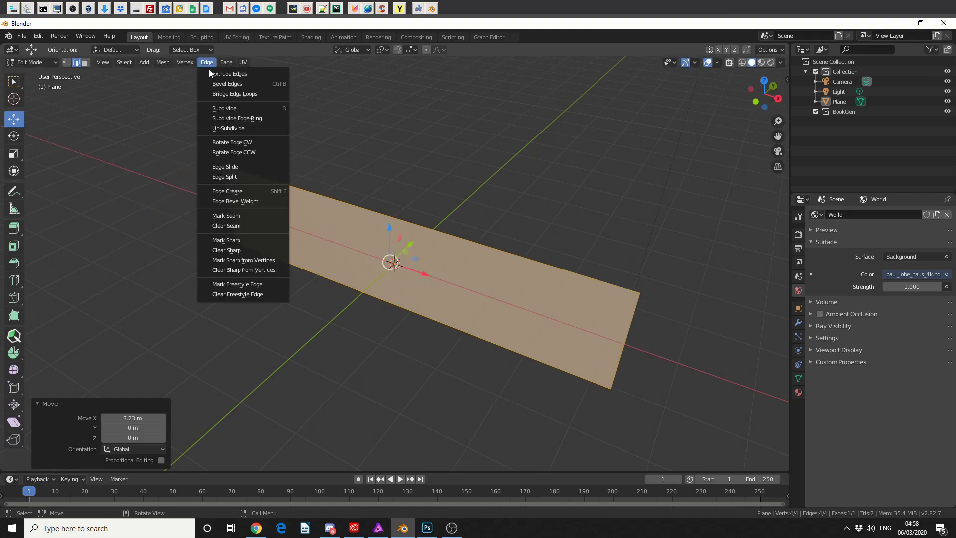
left_click(224, 108)
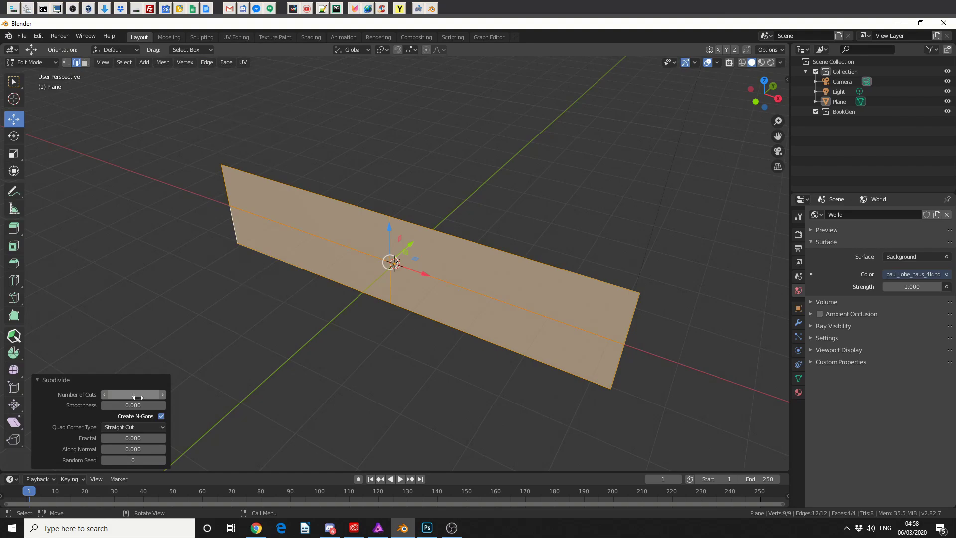
left_click_drag(138, 397, 155, 397)
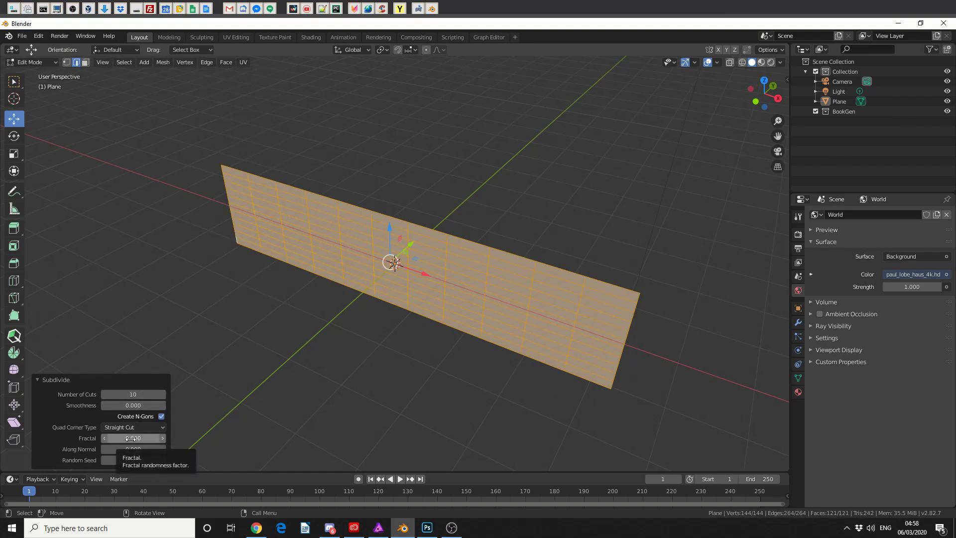
left_click_drag(131, 438, 158, 449)
left_click(31, 61)
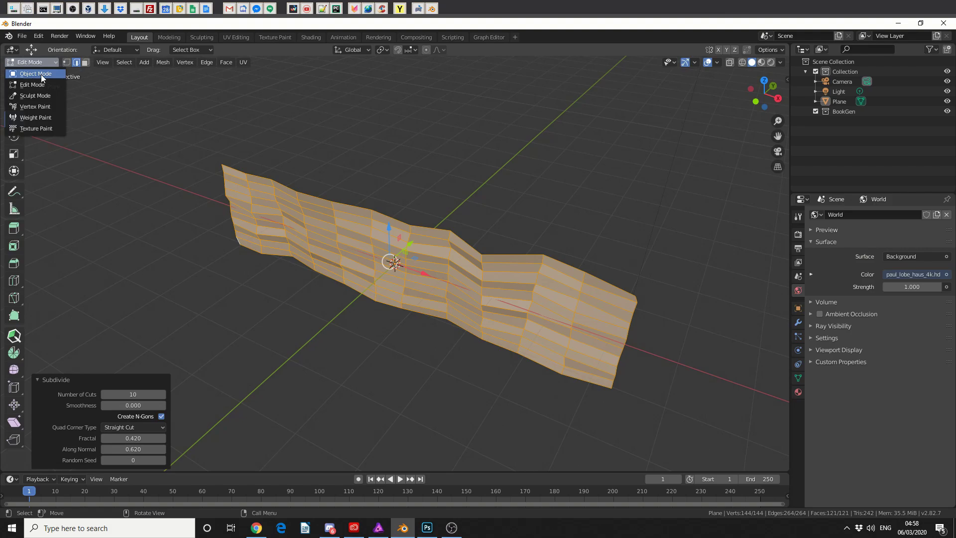
Return to Object Mode and shade the wavy strip smooth
left_click(41, 78)
middle_click_drag(427, 341, 468, 291)
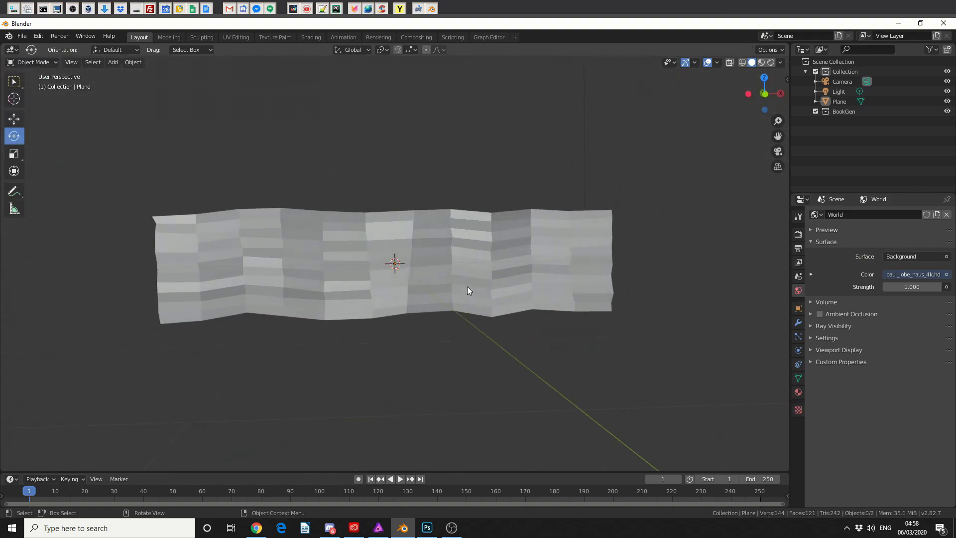
left_click(468, 290)
right_click(468, 290)
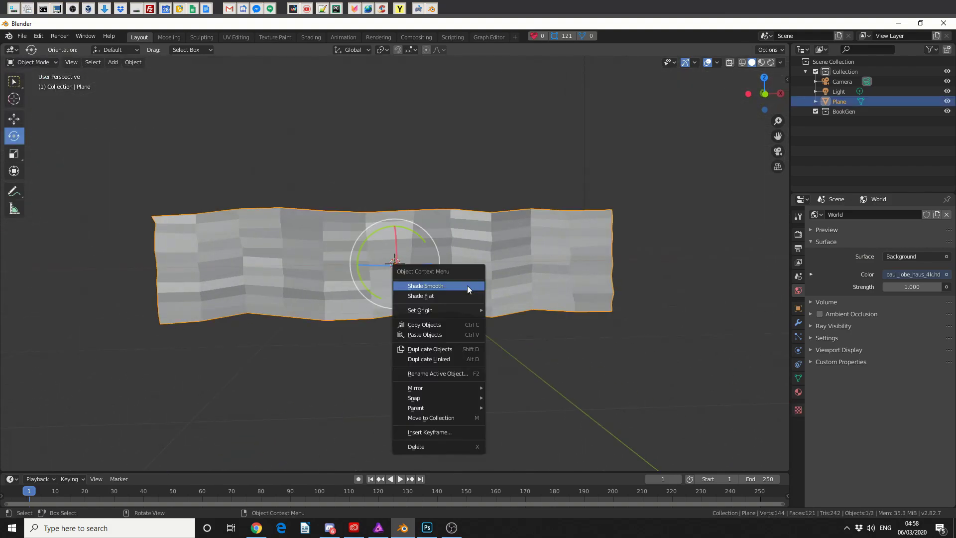
left_click(467, 285)
Add a Subdivision Surface modifier to the strip and apply it, giving 484 faces
left_click(799, 323)
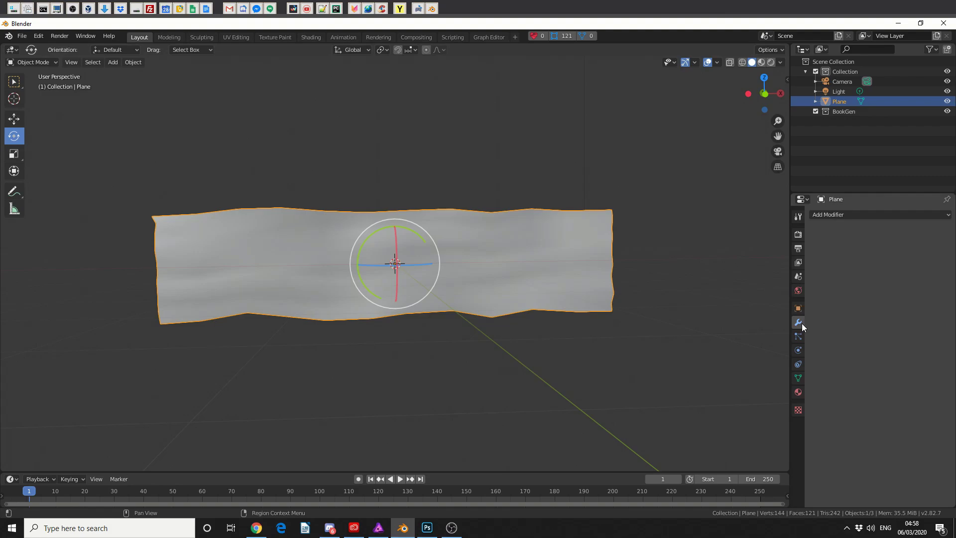
left_click(845, 215)
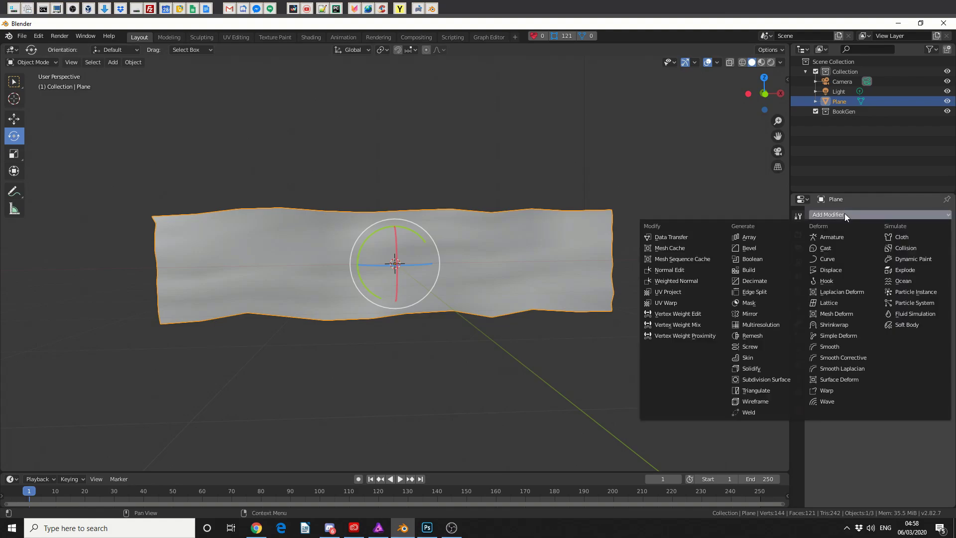
left_click(788, 381)
middle_click_drag(697, 379, 618, 375)
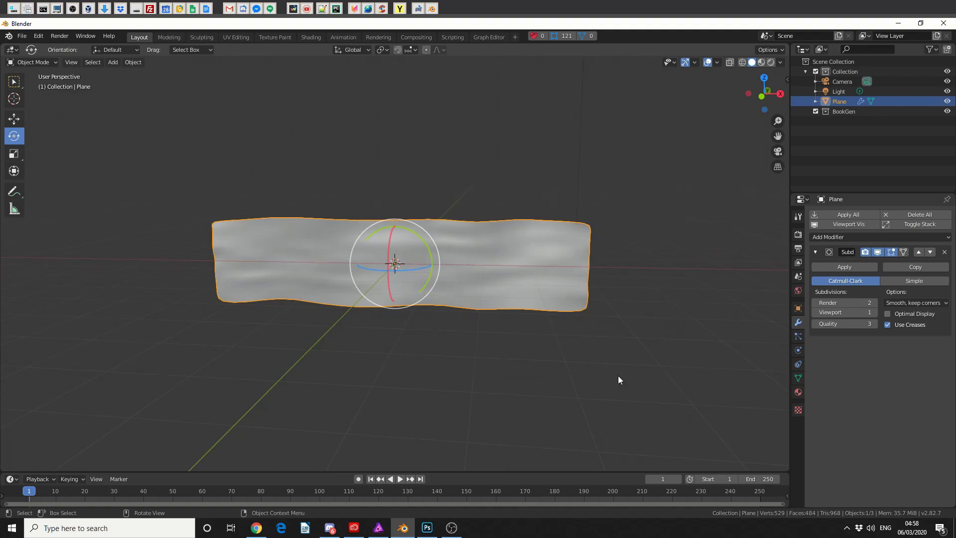
left_click(842, 267)
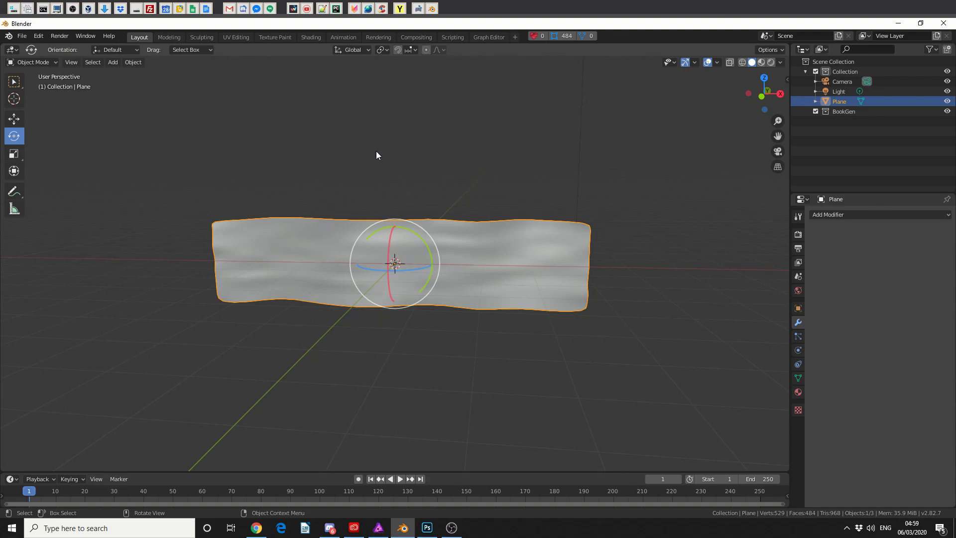
Add a Bezier curve, move it along X past the strip's right end, and scale it to 3.866
left_click(114, 63)
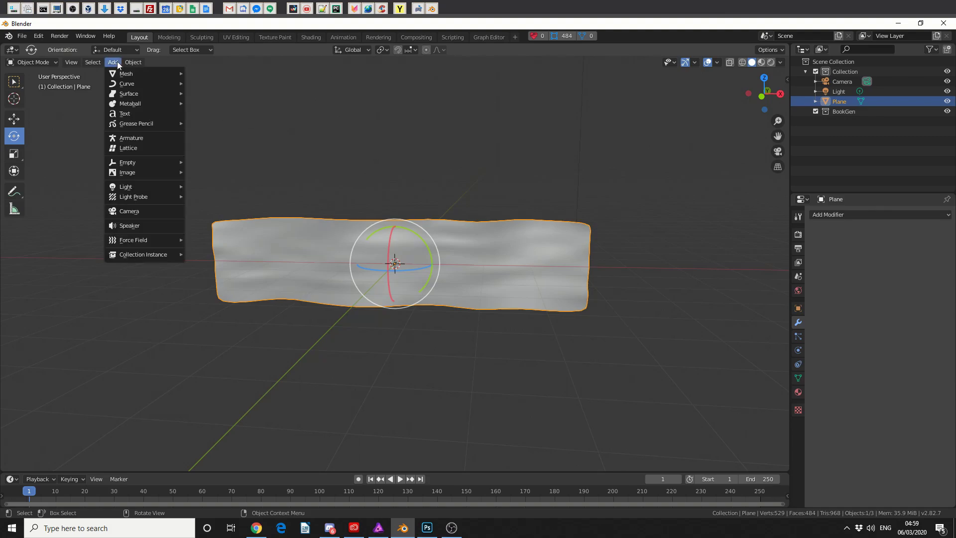
mouse_move(150, 84)
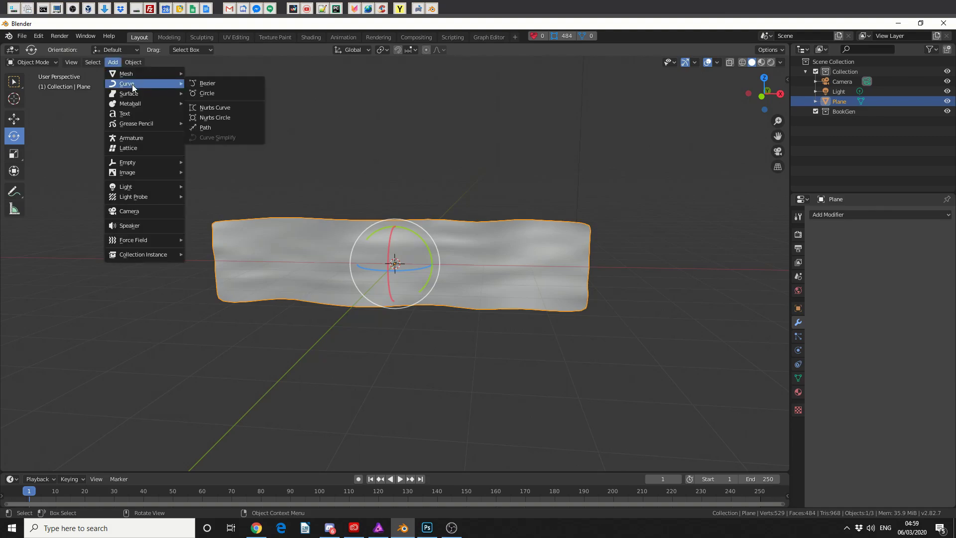
left_click(205, 84)
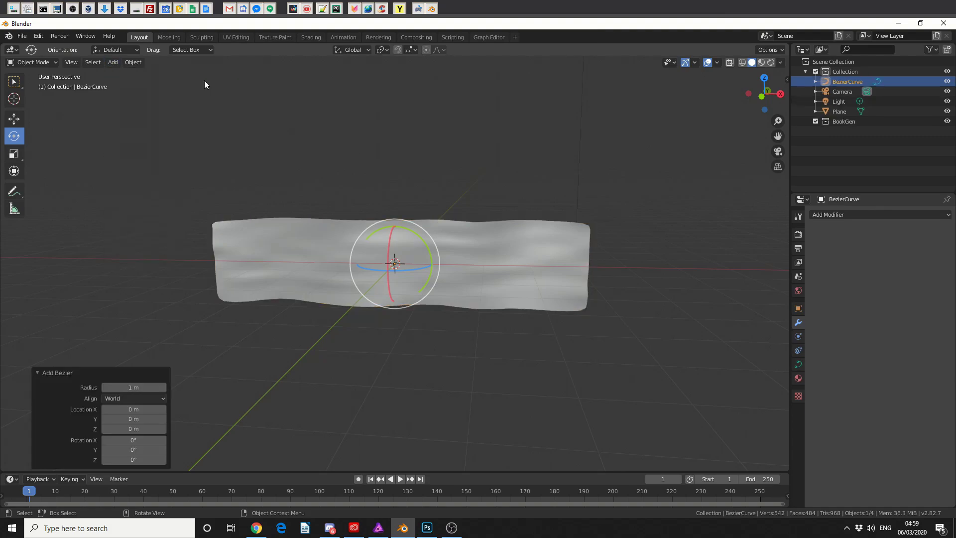
left_click(14, 119)
left_click_drag(427, 266, 720, 271)
middle_click_drag(740, 323, 731, 372)
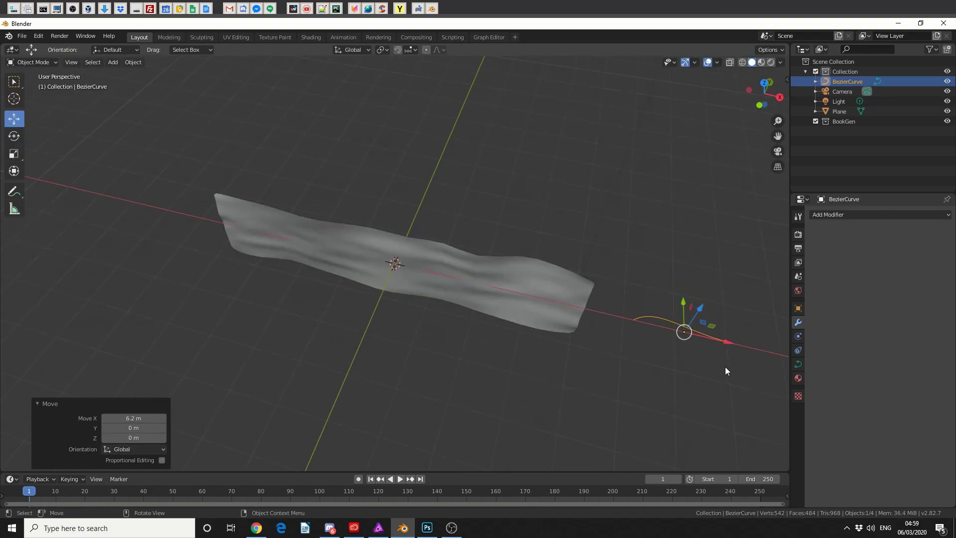
key("s")
left_click(186, 367)
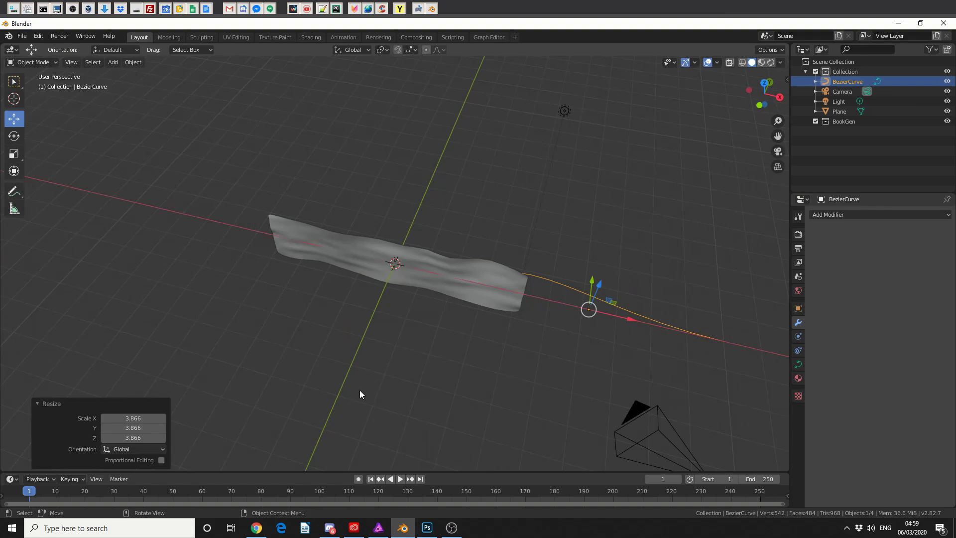
Extrude a new Bezier control point down and left, rotating its handle 166° around Y
key("Tab")
scroll(547, 349, "down", 4)
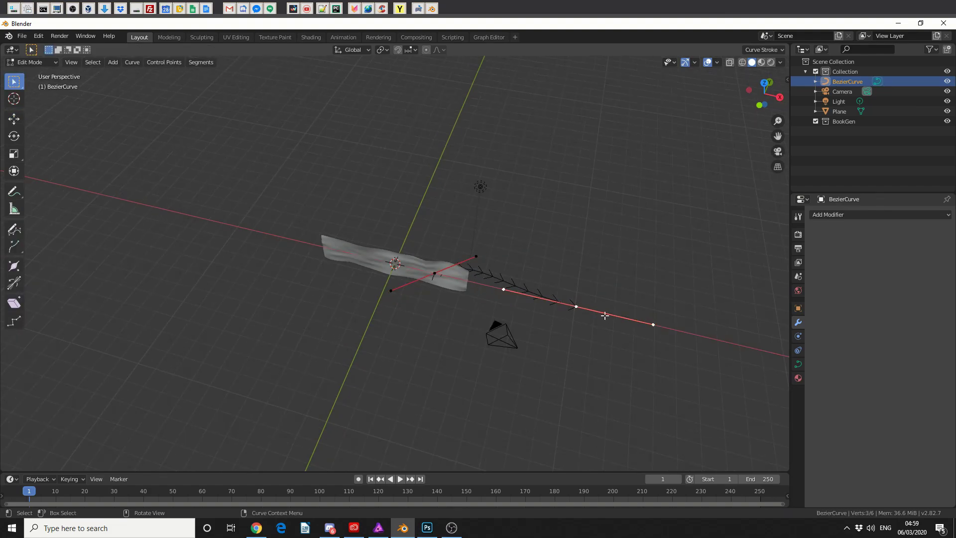
key("e")
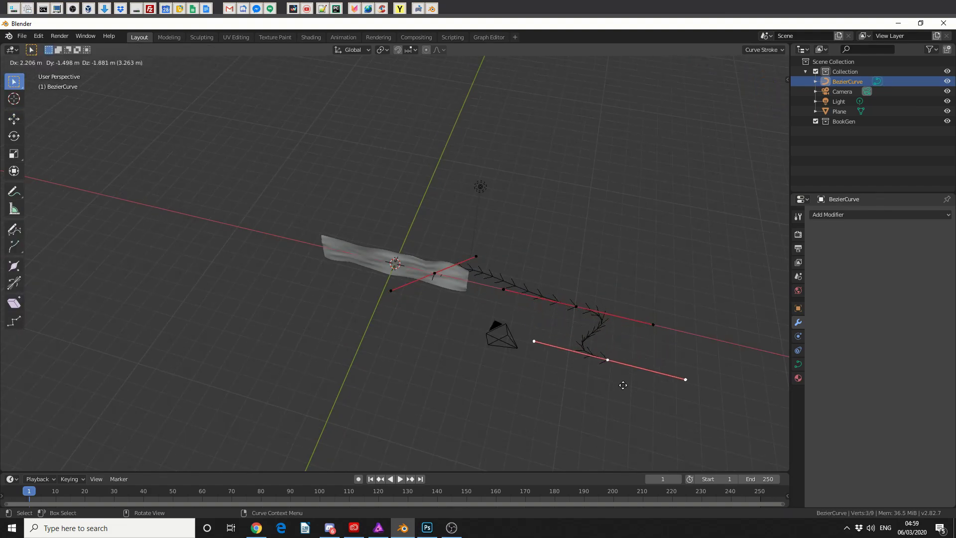
left_click(528, 436)
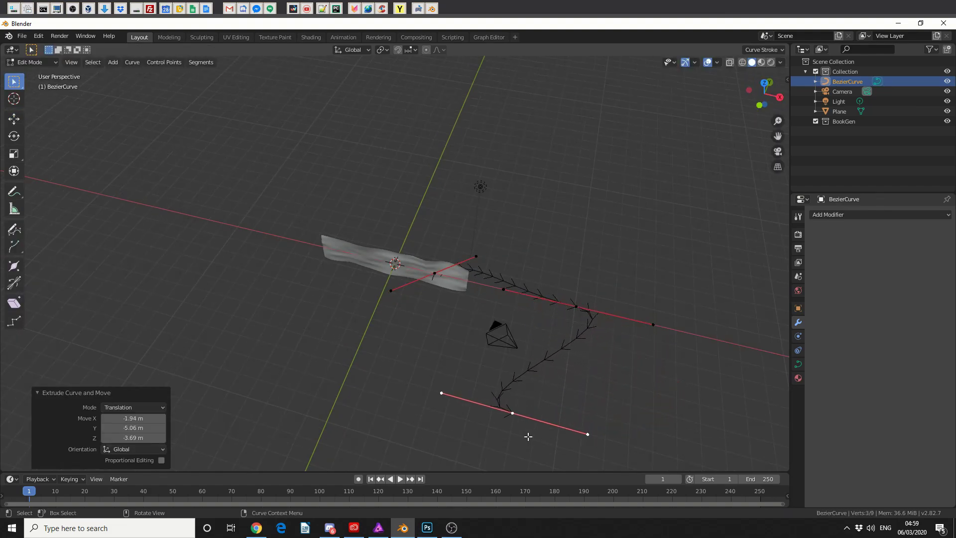
left_click(14, 136)
left_click_drag(529, 400, 647, 432)
middle_click_drag(692, 418, 707, 365)
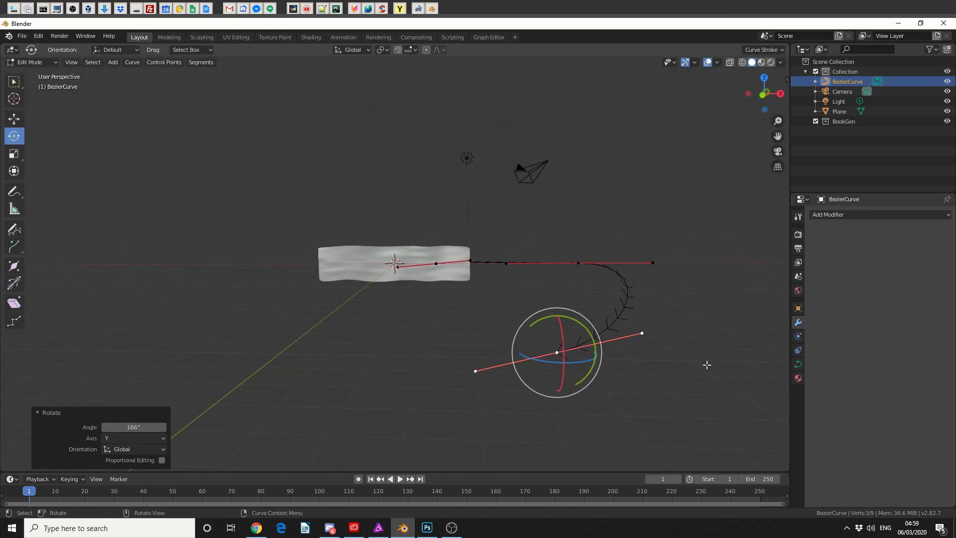
Give the wavy plane a Curve modifier with BezierCurve as its target object
left_click(31, 63)
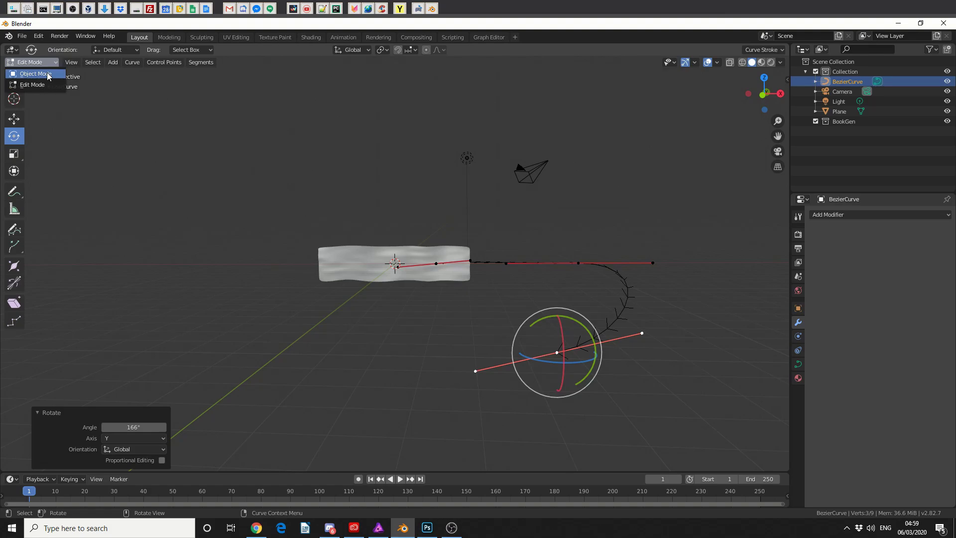
left_click(50, 80)
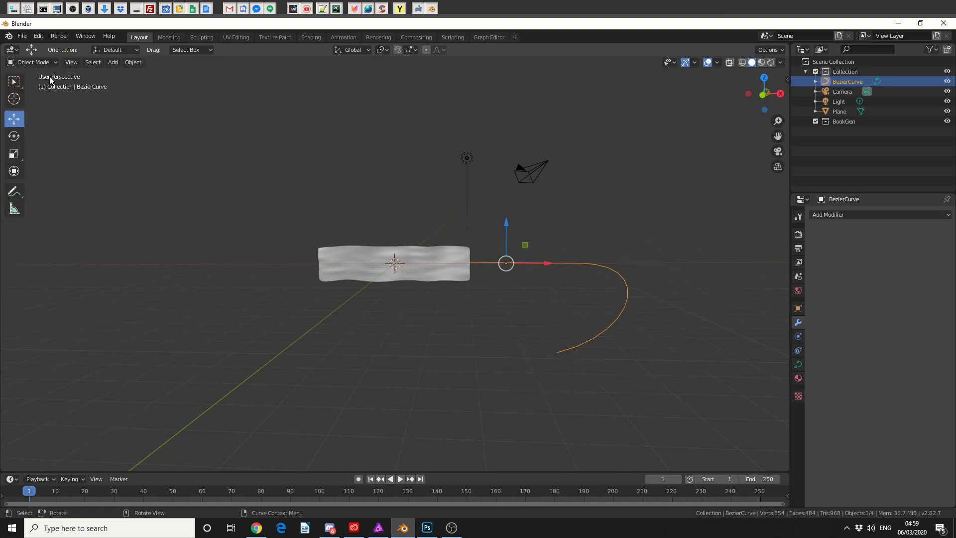
left_click(358, 255)
left_click(858, 215)
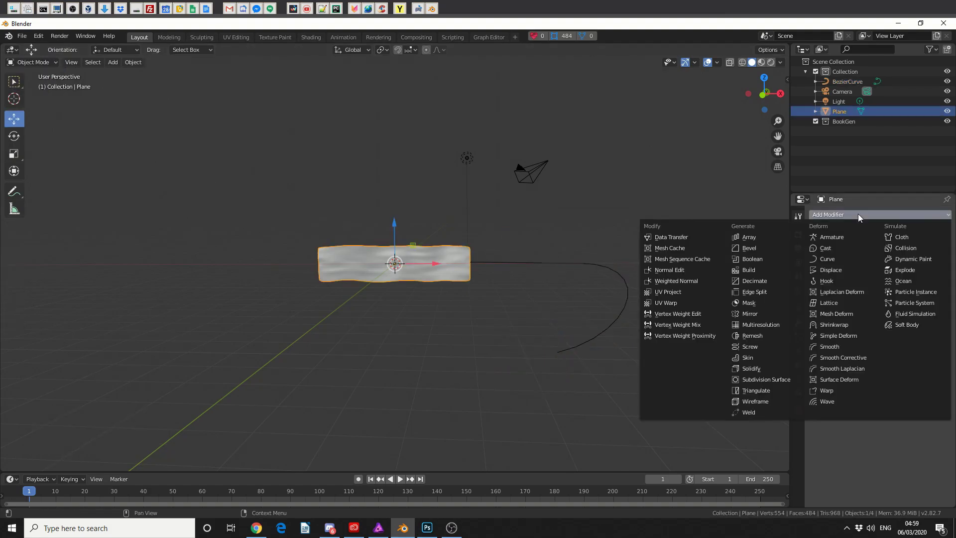
left_click(856, 259)
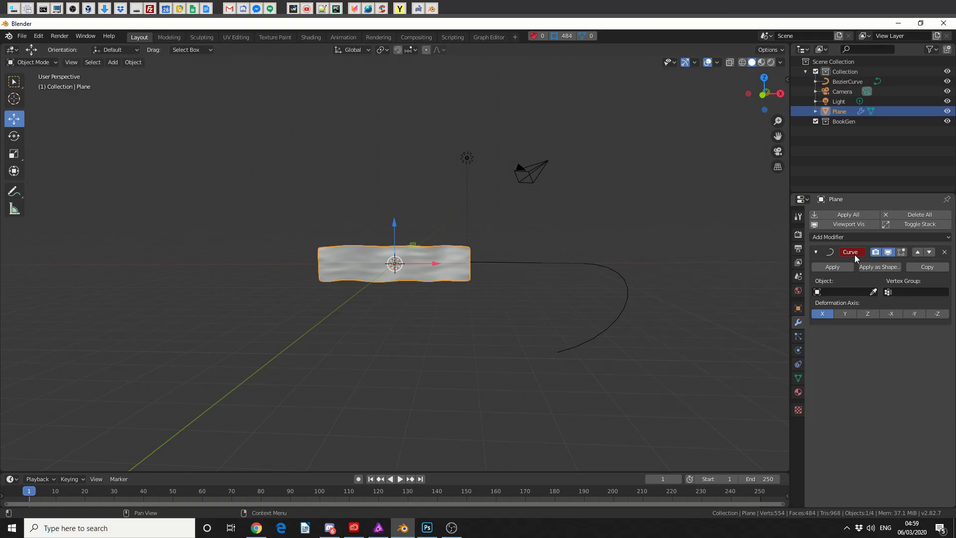
left_click(850, 289)
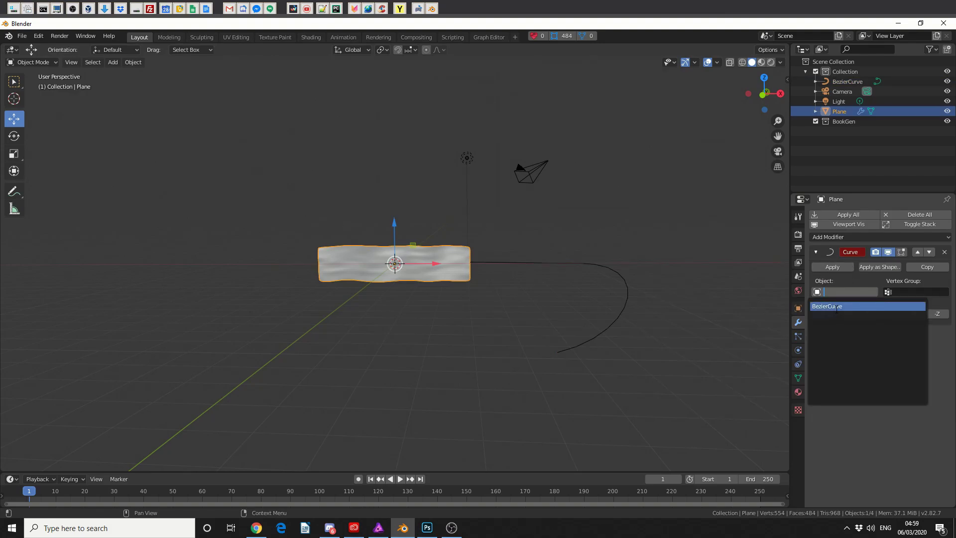
left_click(837, 310)
With Auto Keying, key the plane at frame 0 and 26.5 m along X at frame 120, then play
key("Left")
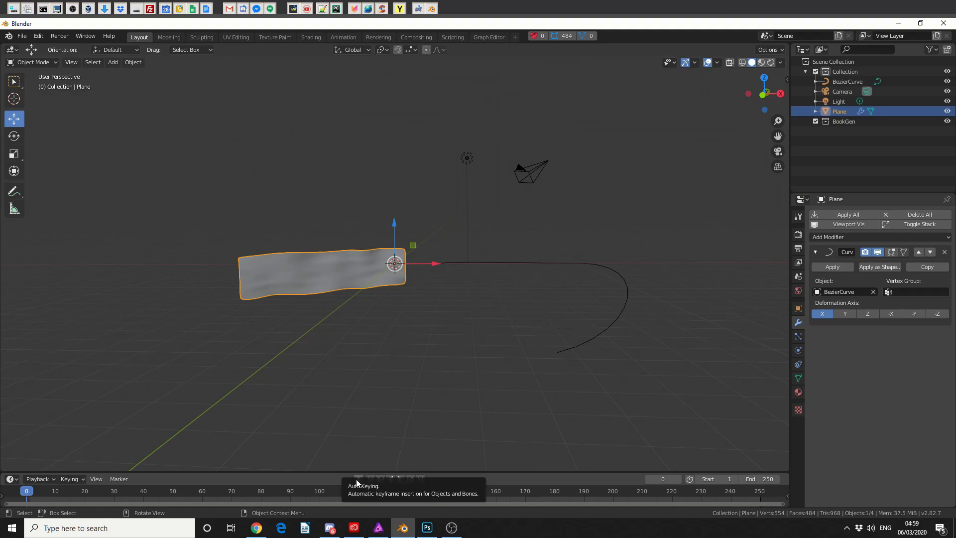
left_click(358, 480)
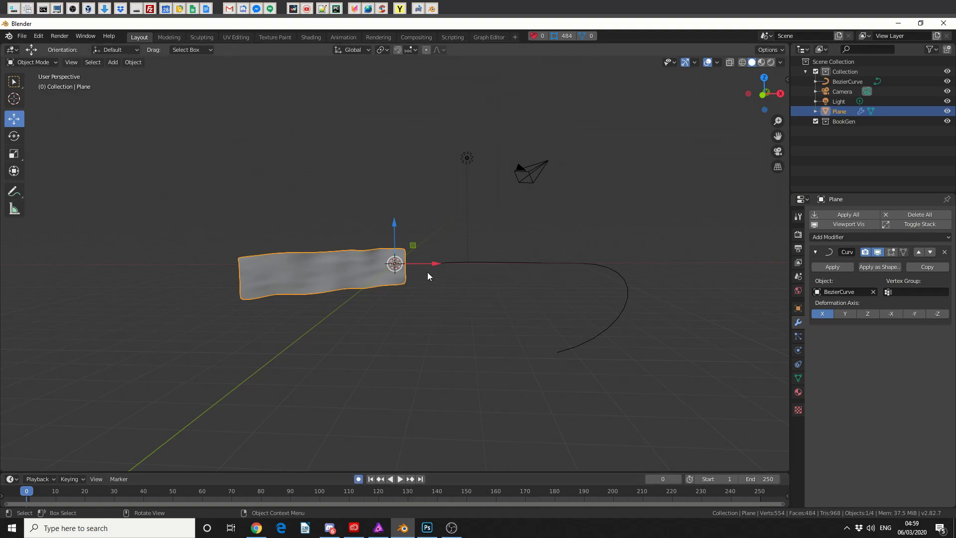
left_click_drag(435, 262, 437, 262)
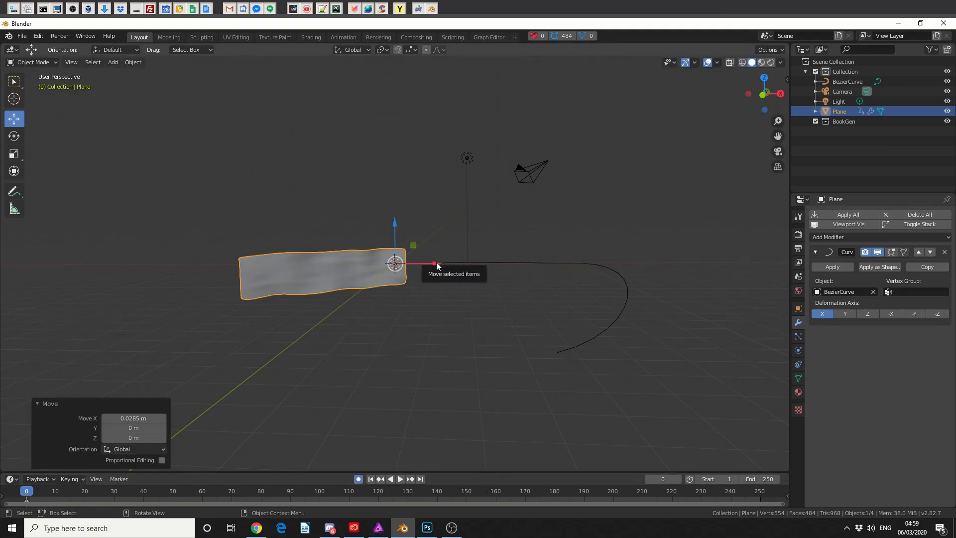
left_click_drag(370, 491, 378, 491)
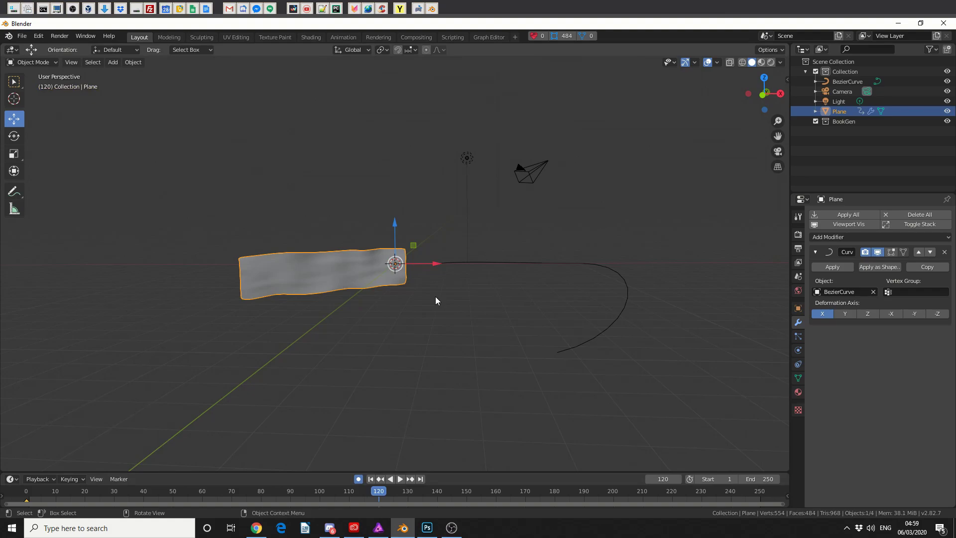
left_click_drag(426, 264, 190, 262)
middle_click_drag(190, 262, 342, 343)
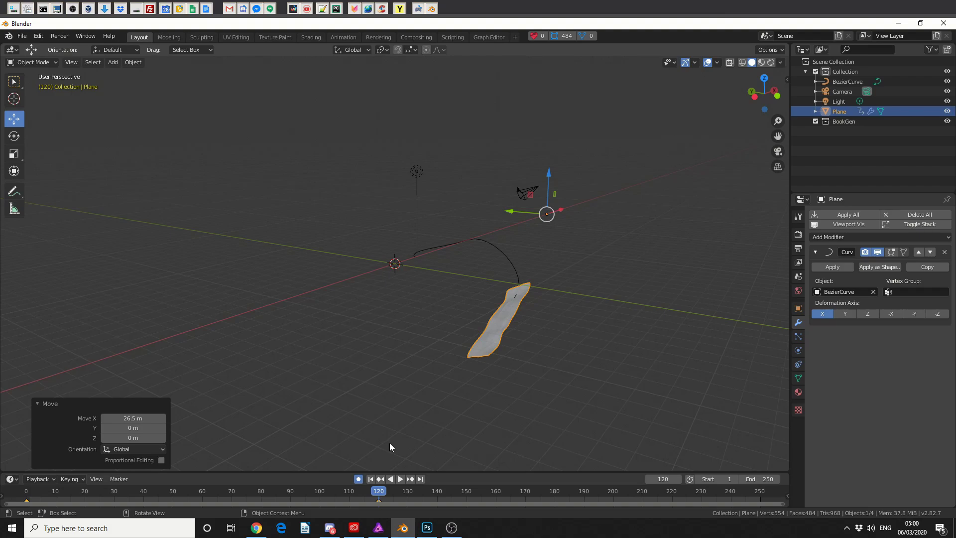
key("space")
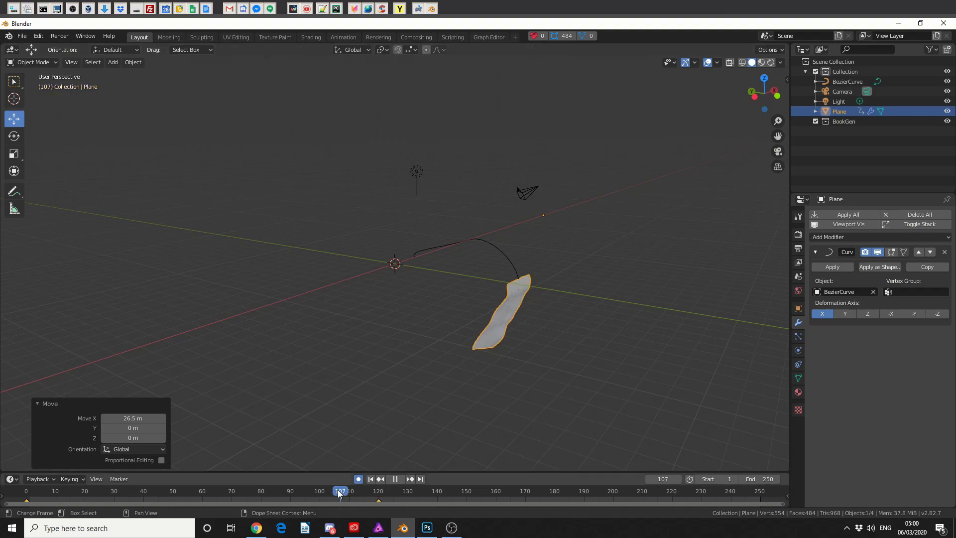
left_click(119, 444)
Stop playback and enter Edit Mode on the plane, all vertices deselected, in front view
key("Escape")
middle_click_drag(425, 324, 354, 328)
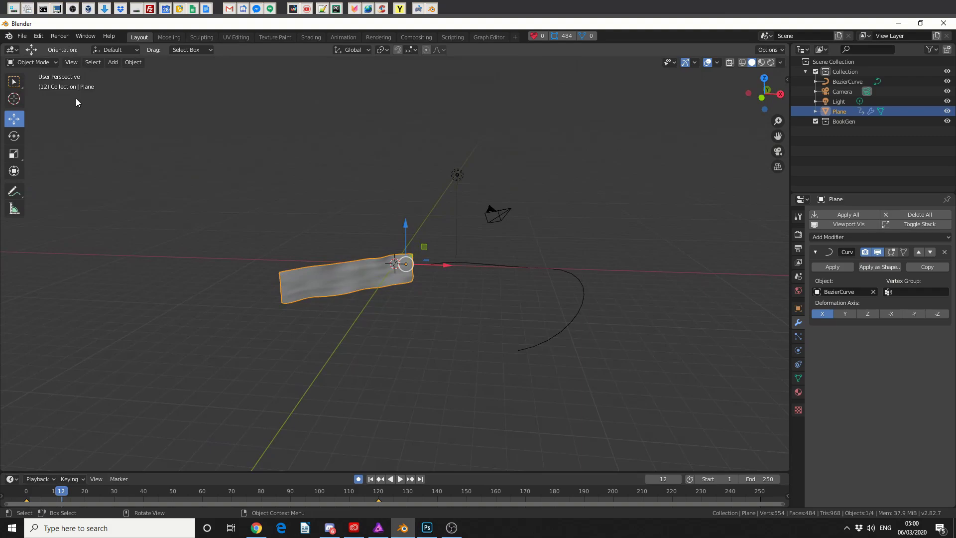
left_click(33, 63)
left_click(32, 84)
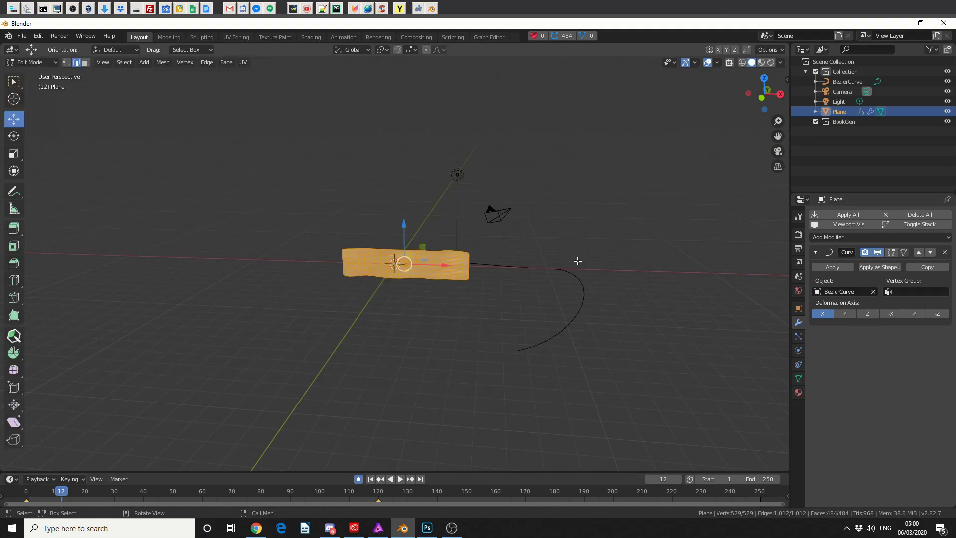
left_click(574, 261)
scroll(577, 264, "up", 4)
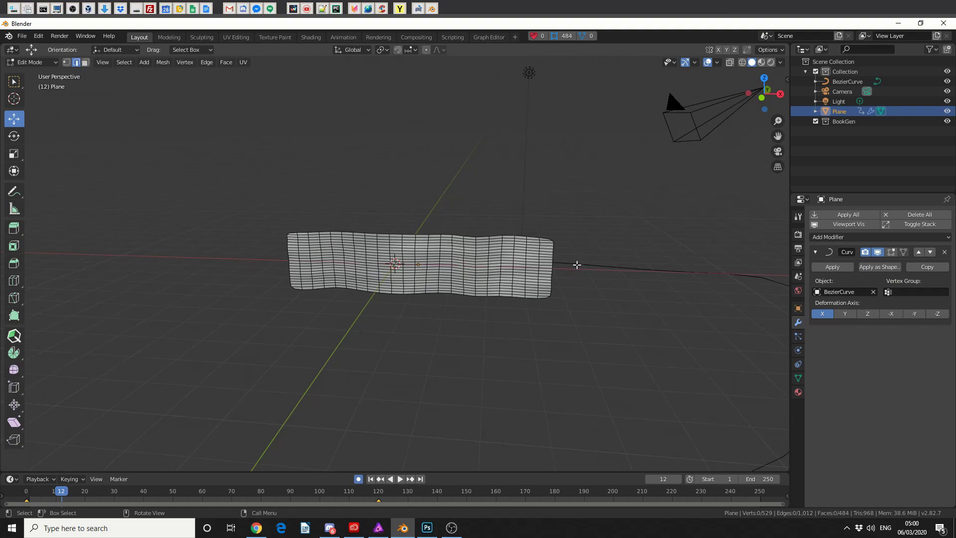
key("KP_1")
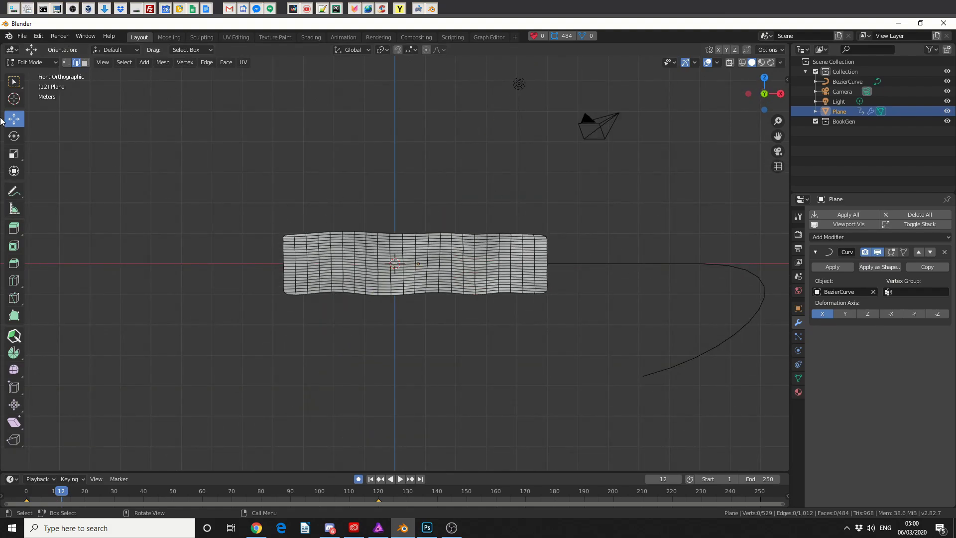
Add a vertex group named Group and assign the plane's top-edge vertices to it
left_click(14, 81)
left_click(798, 378)
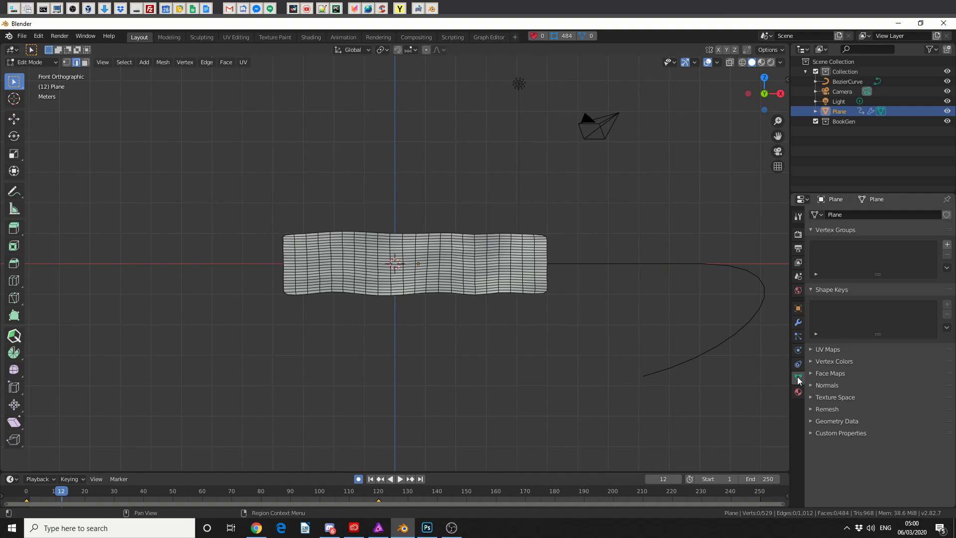
left_click(947, 245)
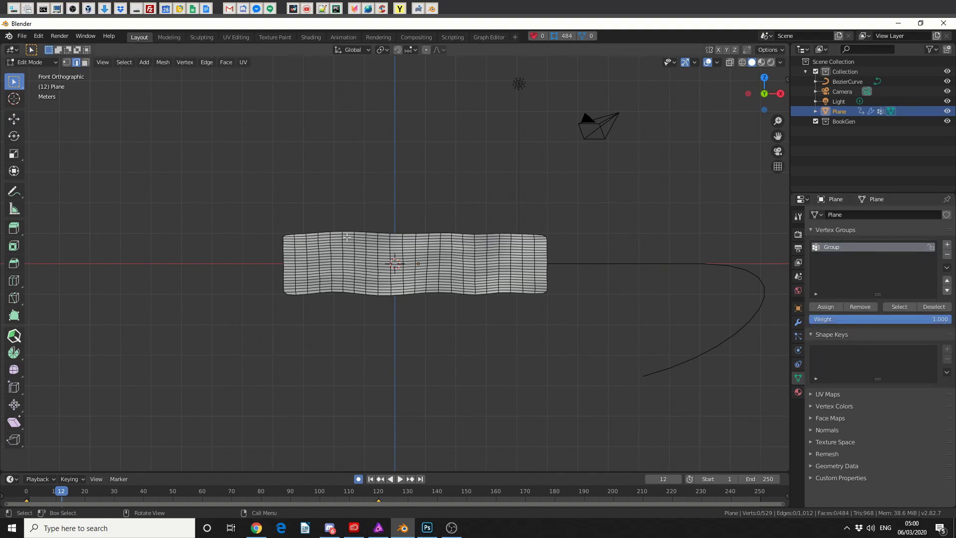
left_click_drag(265, 216, 585, 237)
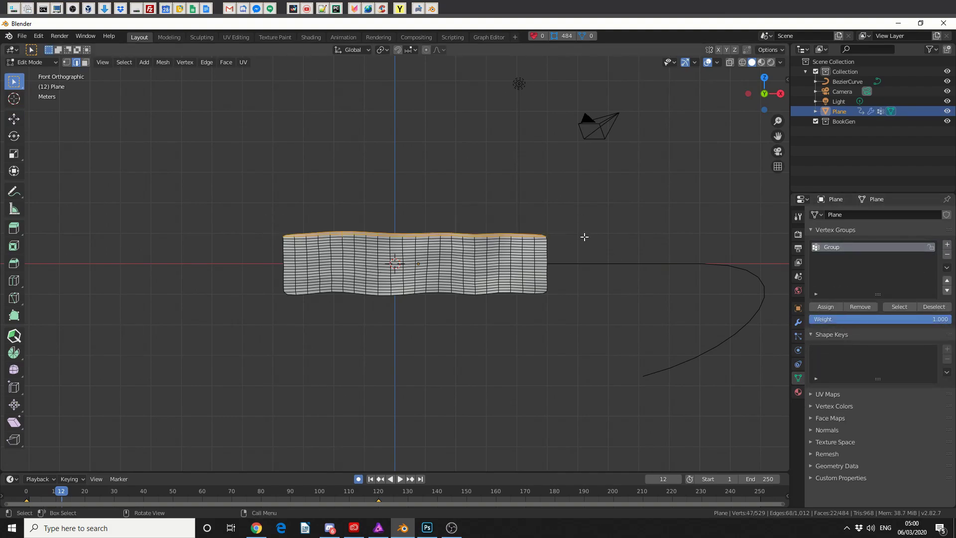
left_click(831, 309)
Check the group's 1.000 weights in Weight Paint mode, then return to Object Mode
left_click(30, 61)
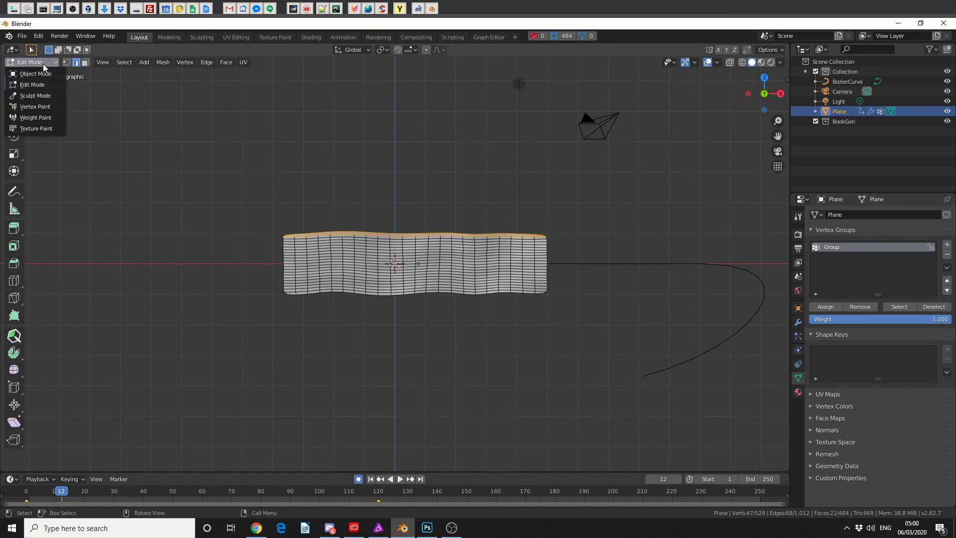
left_click(36, 118)
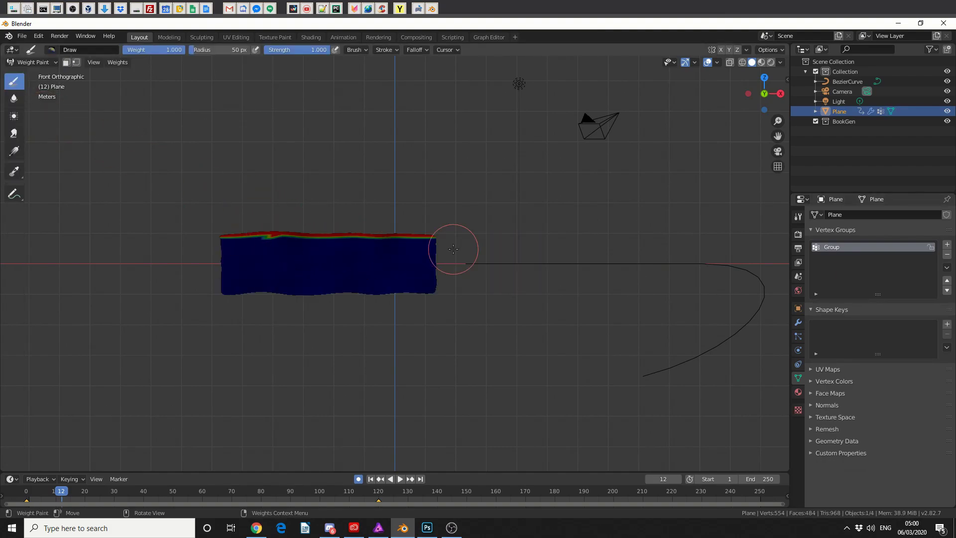
left_click(31, 62)
left_click(39, 78)
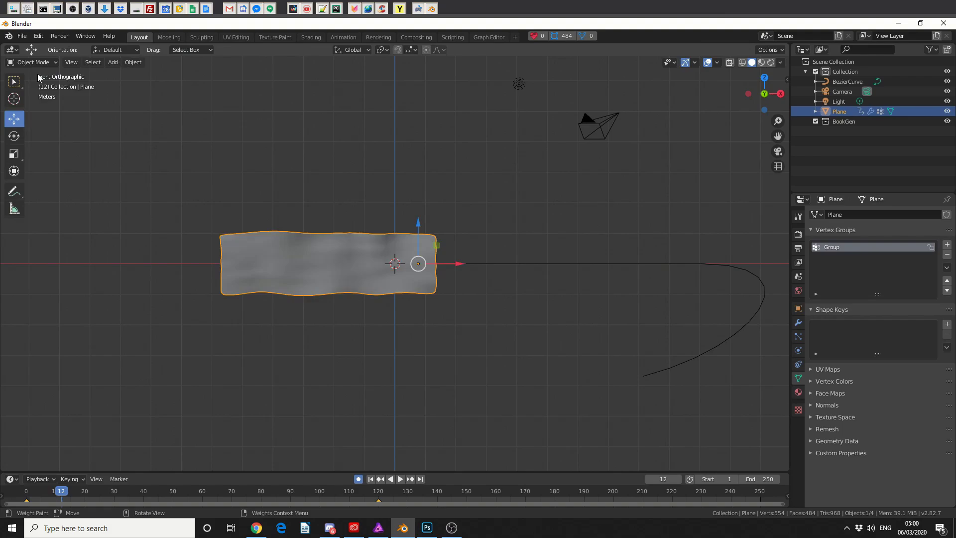
middle_click_drag(594, 226, 581, 271)
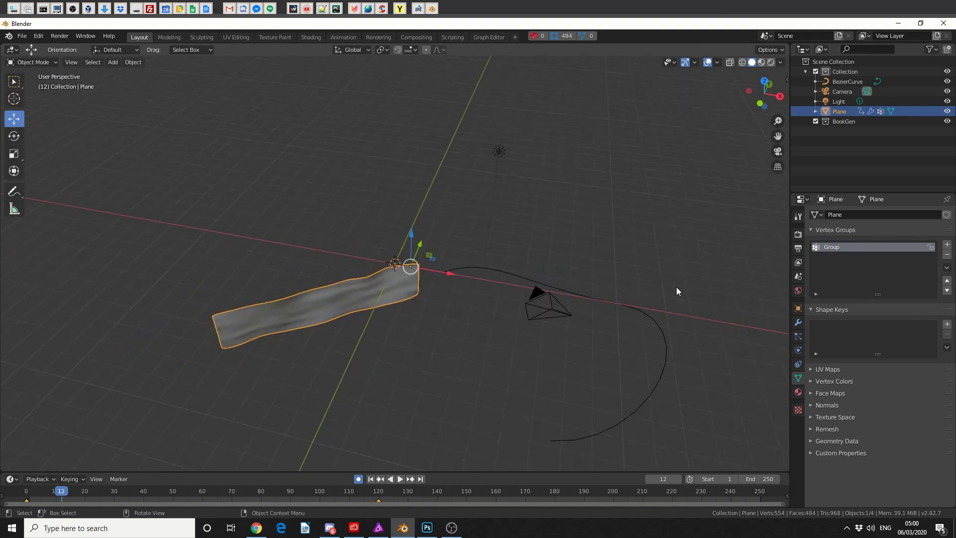
Enable Cloth physics on the plane from the Physics properties
left_click(798, 351)
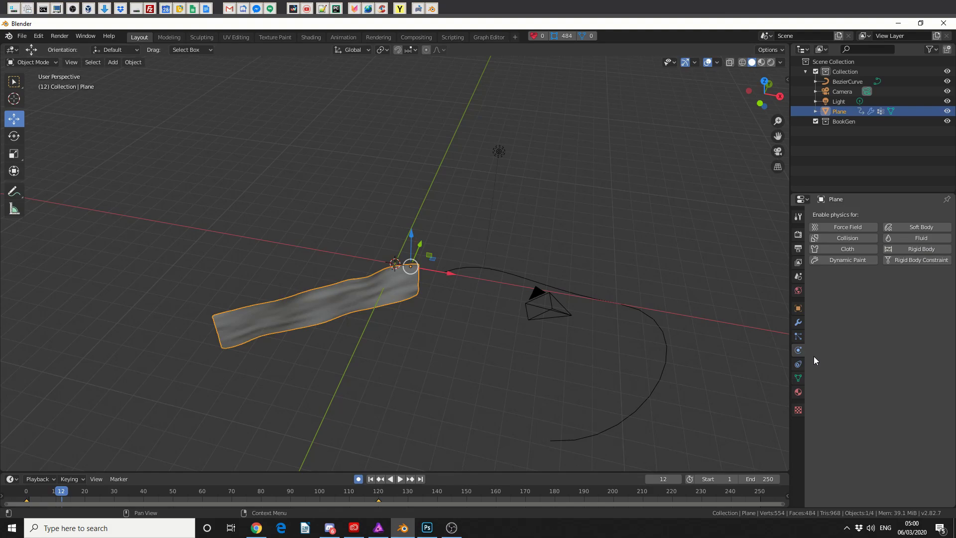
left_click(865, 250)
scroll(532, 318, "down", 3)
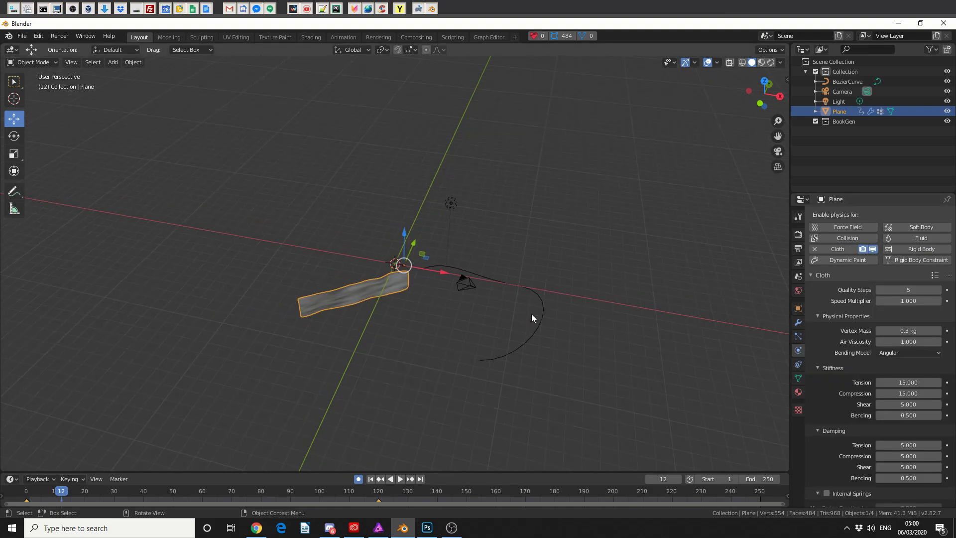
scroll(847, 369, "down", 10)
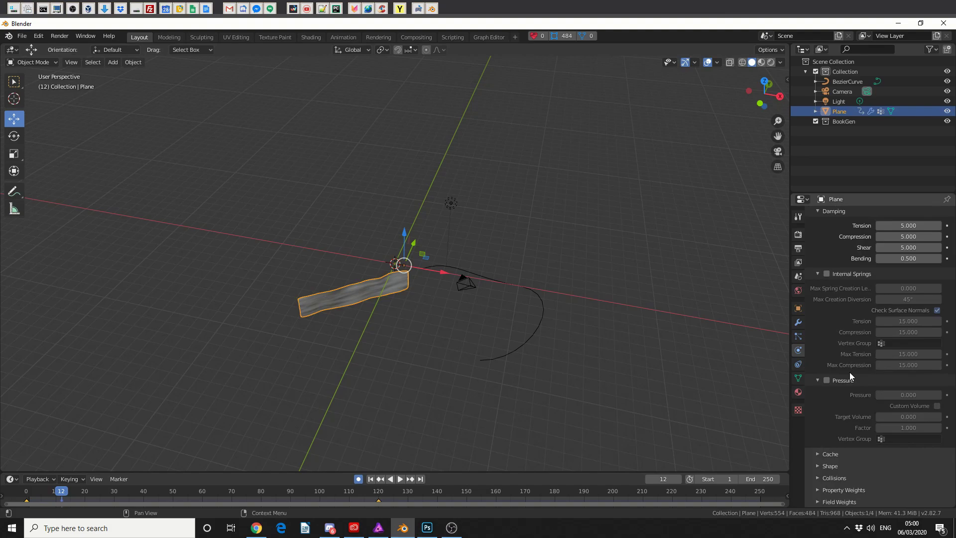
Set the cloth's Shape Pin Group to the Group vertex group
left_click(832, 466)
scroll(850, 456, "down", 3)
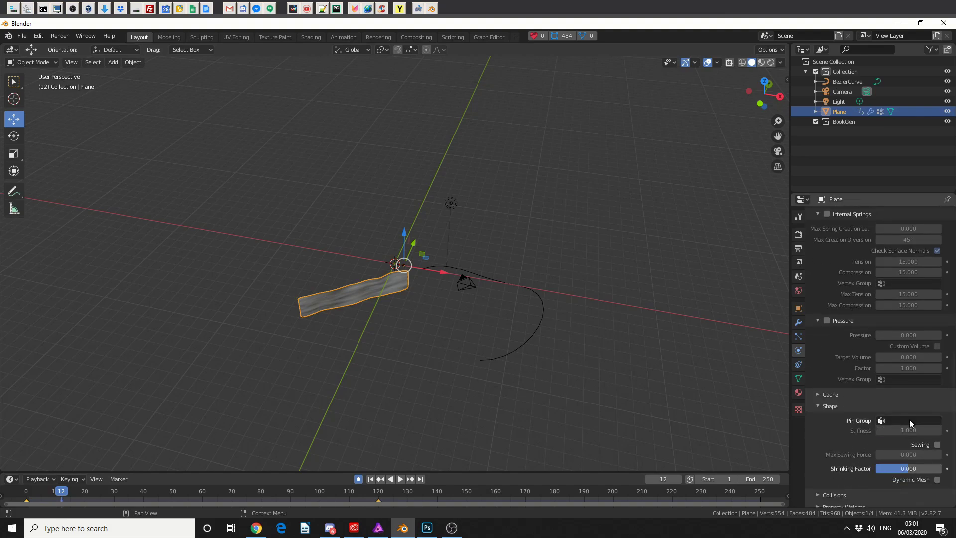
left_click(909, 419)
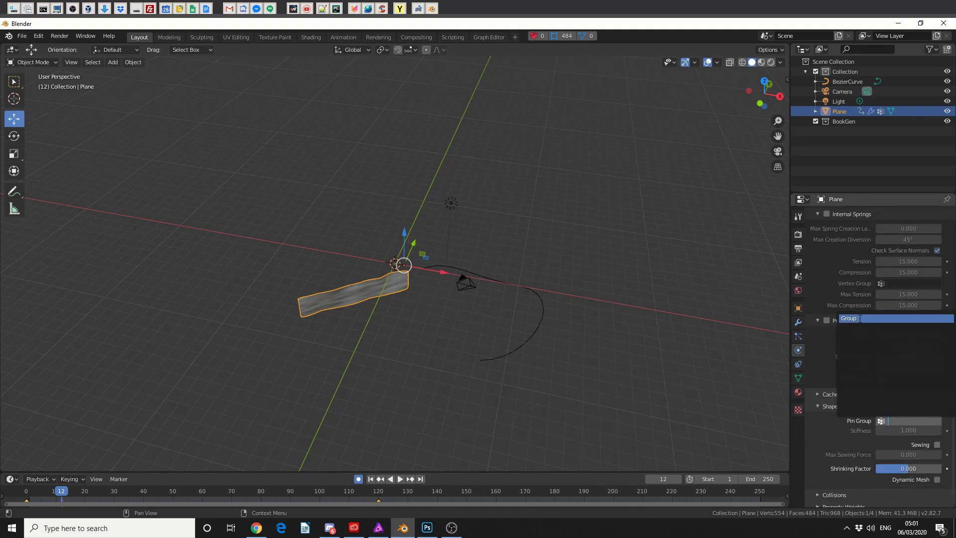
left_click(860, 319)
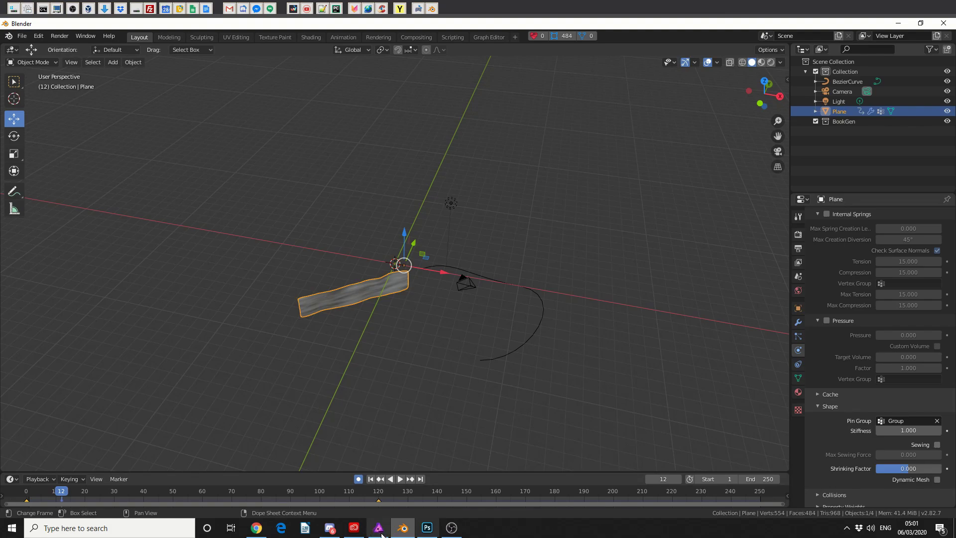
Play the cloth strip sliding along the curve and pause at frame 111
left_click(401, 478)
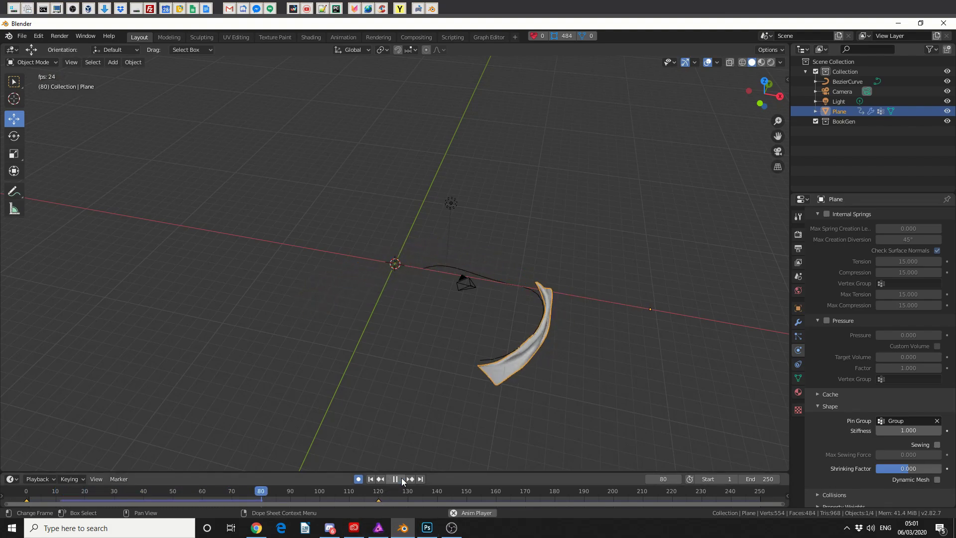
left_click(401, 479)
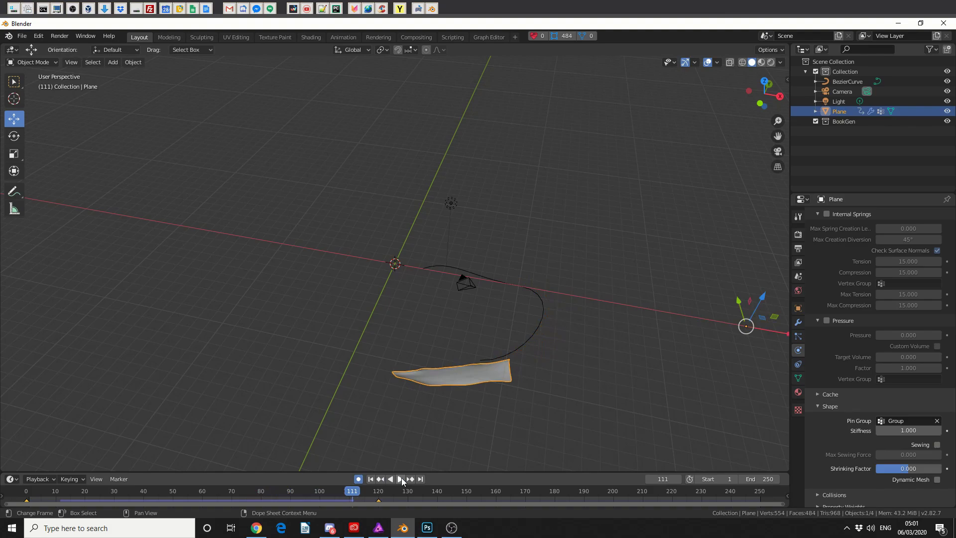